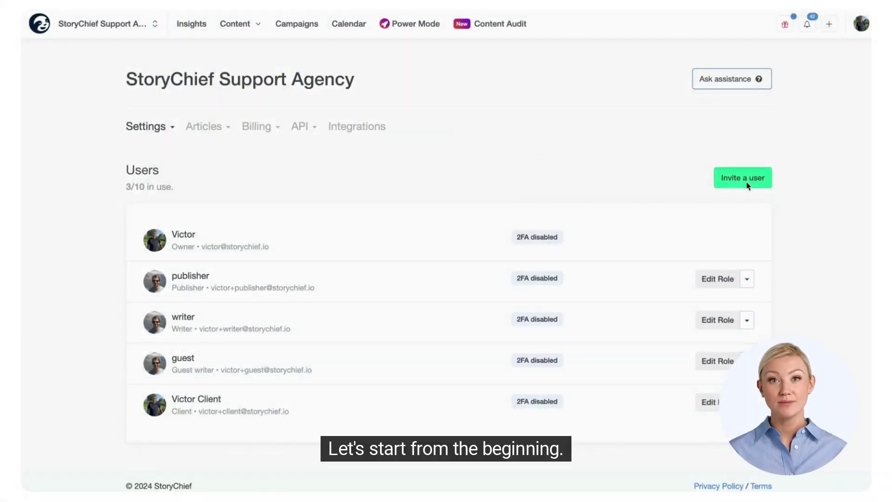
- Invite a new user by name and e-mail with the Client - Unlimited role and a pasted invitation message
left_click(744, 185)
left_click(460, 138)
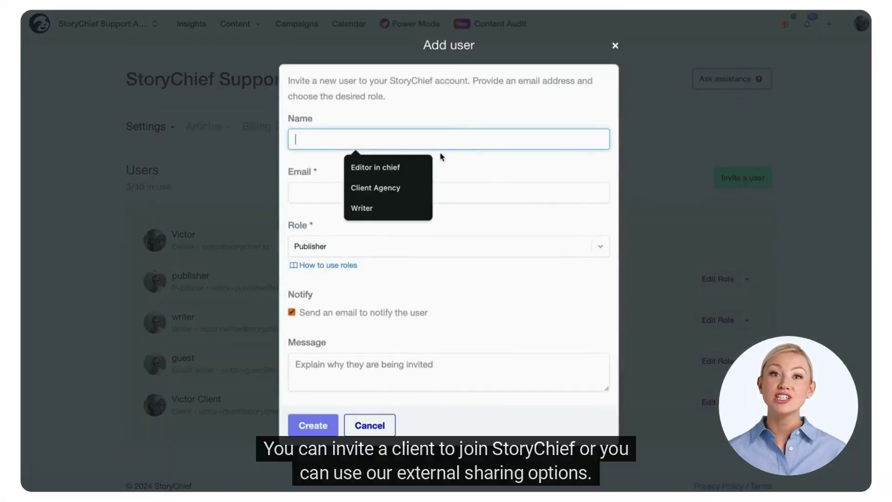
left_click(397, 188)
left_click(384, 196)
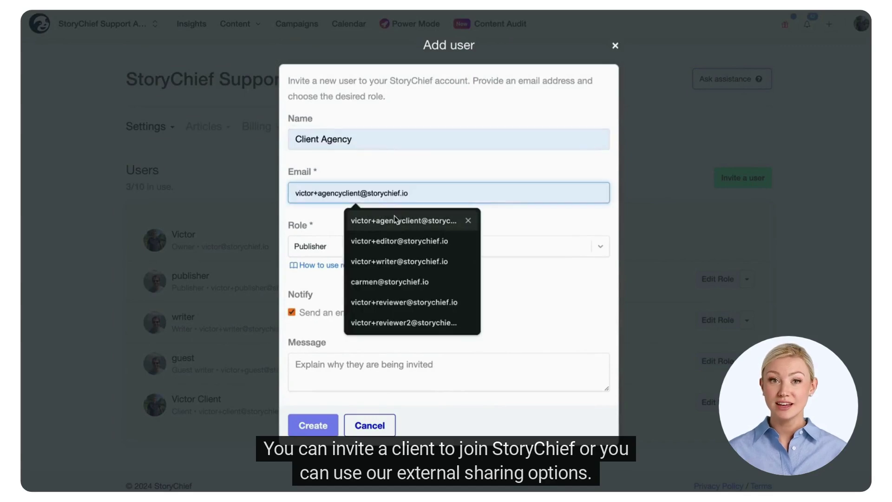
left_click(372, 220)
left_click(372, 247)
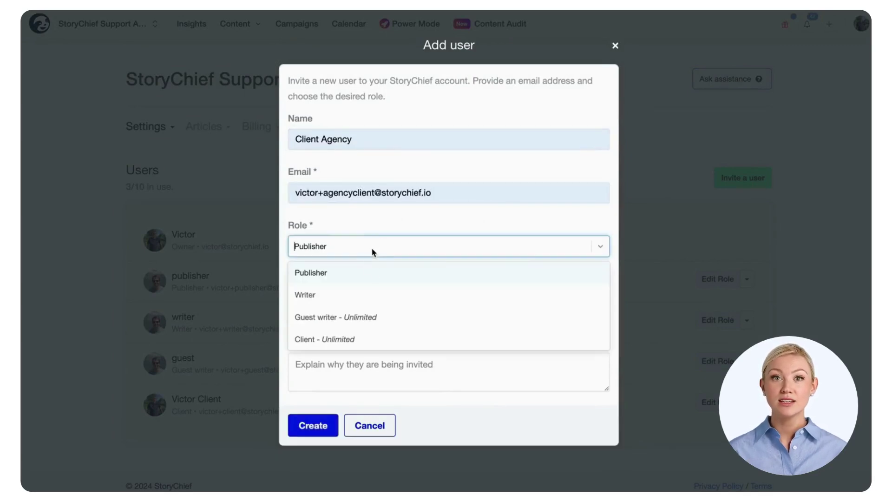
left_click(360, 339)
left_click(363, 366)
type("Join our workspace to smoothly collaborate on content.")
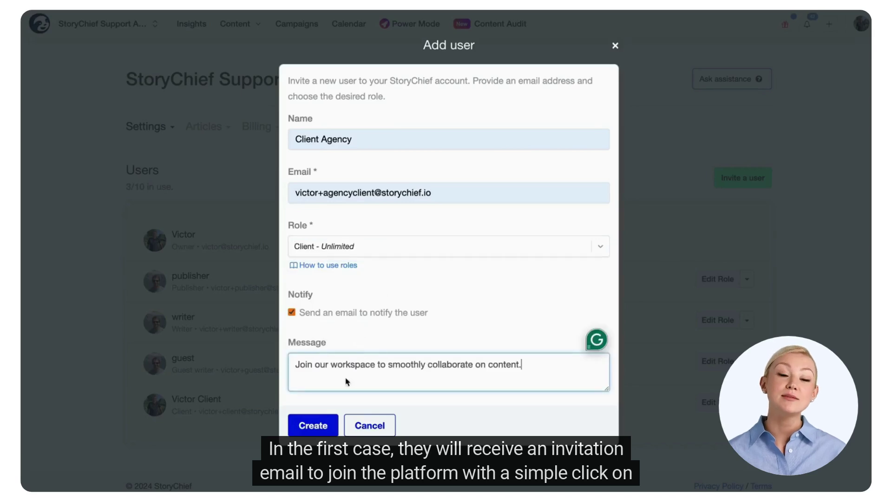
left_click(318, 420)
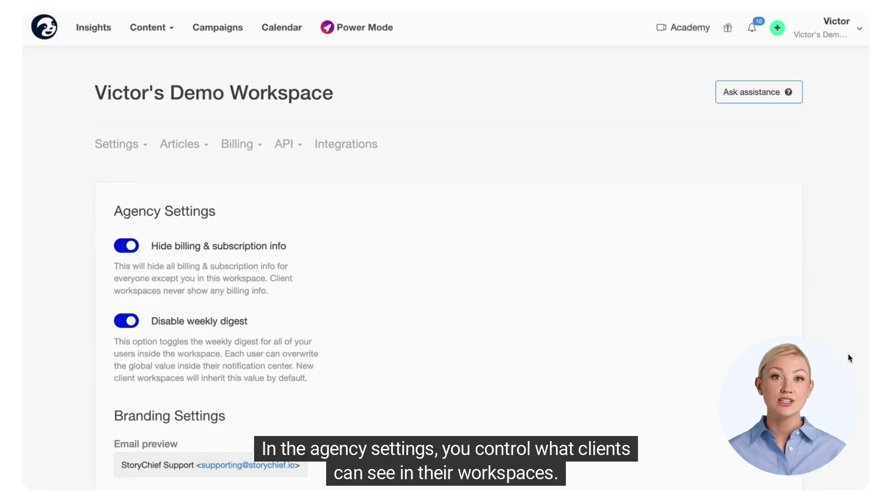
- Turn 'Hide billing & subscription info' off and back on in the Agency Settings
scroll(310, 273, "down", 2)
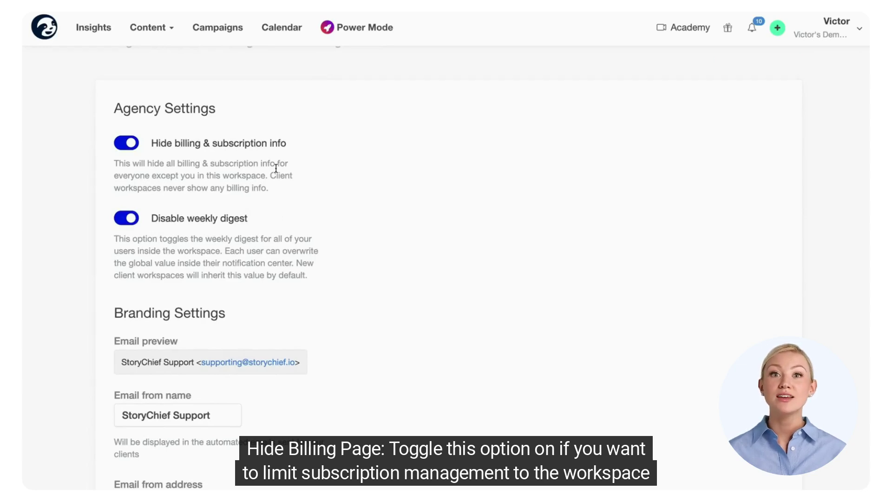
left_click(126, 147)
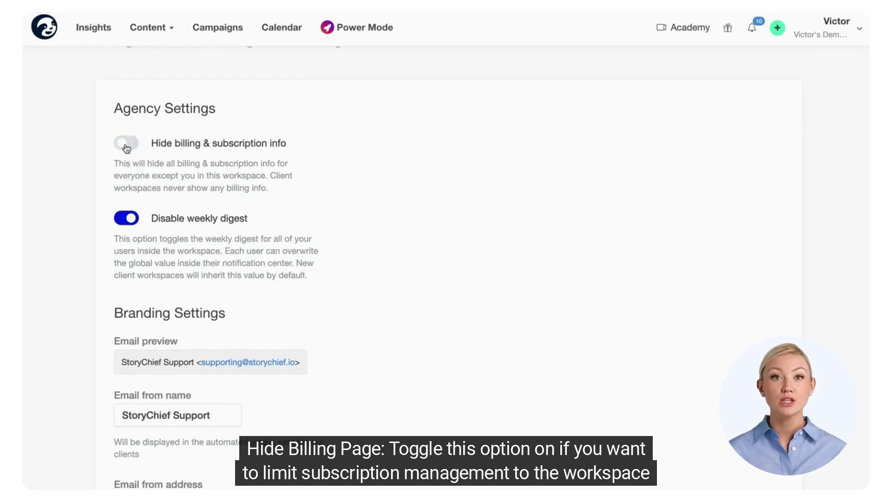
left_click(126, 147)
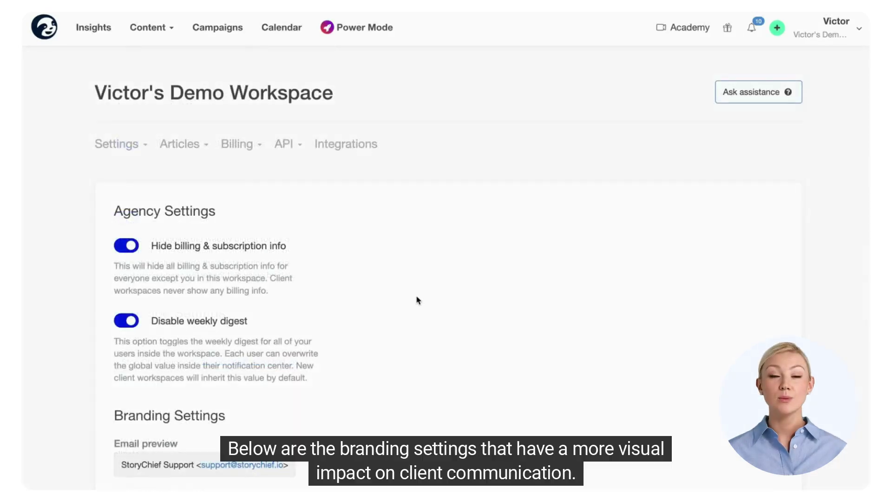
- Scroll down through the Branding Settings page
scroll(417, 300, "down", 3)
scroll(417, 299, "down", 3)
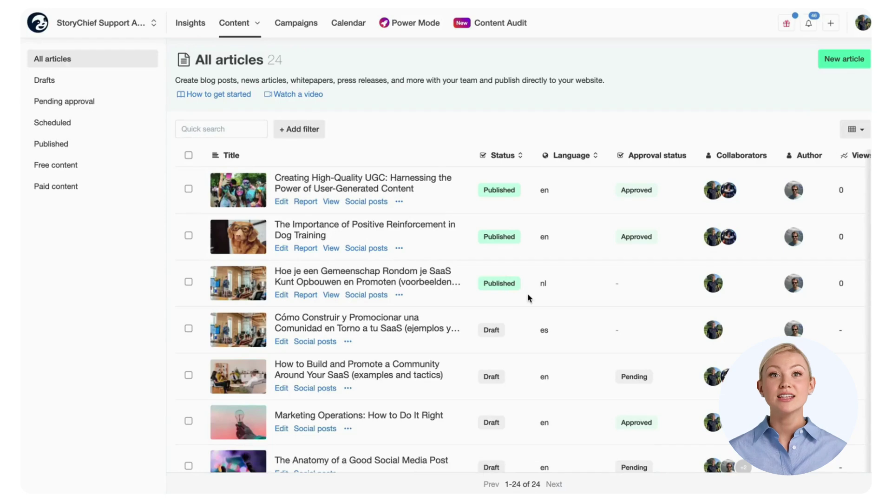
- Add a Reviewer status filter for the new client with status pending, then save the filters
mouse_move(499, 329)
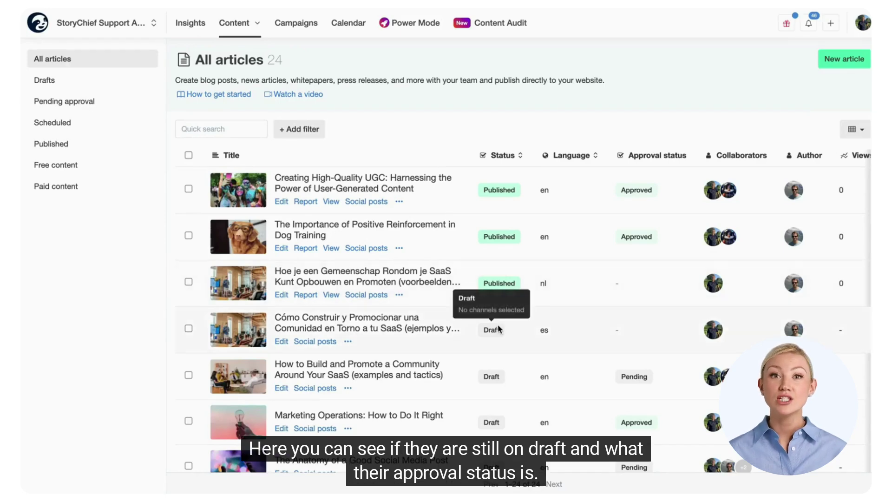
mouse_move(651, 382)
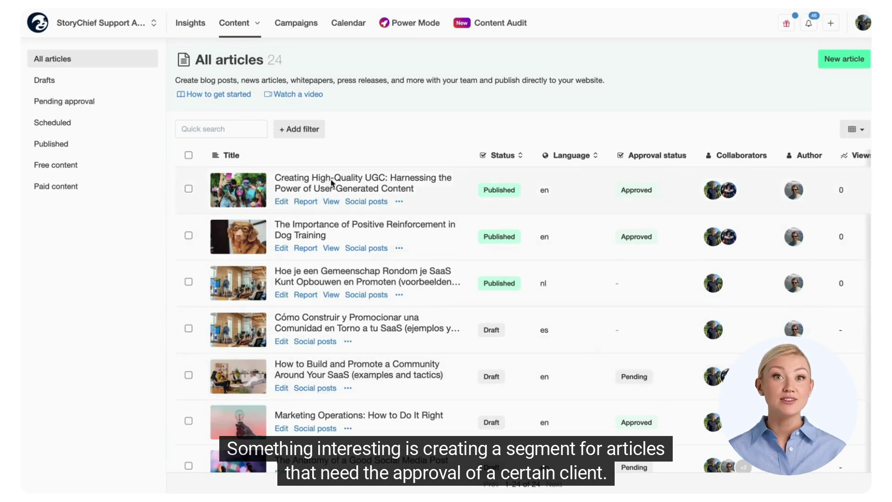
left_click(305, 138)
type("reviewer status")
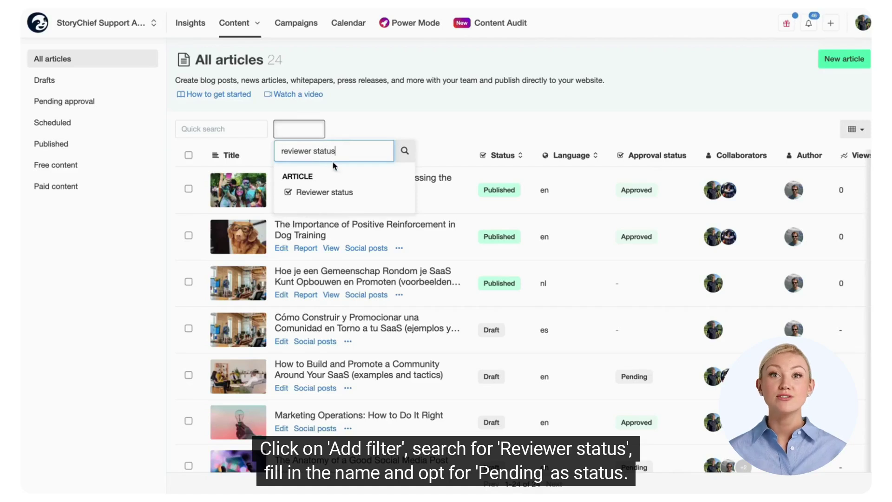
left_click(337, 193)
left_click(355, 174)
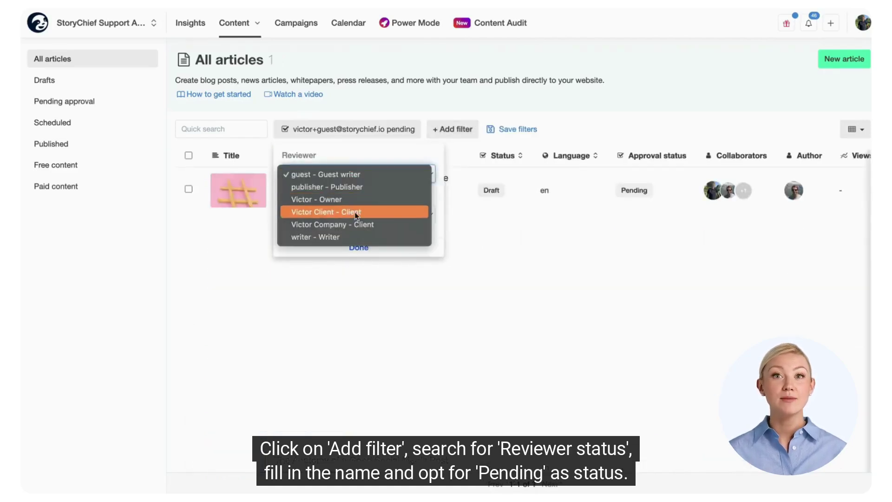
left_click(360, 223)
left_click(364, 247)
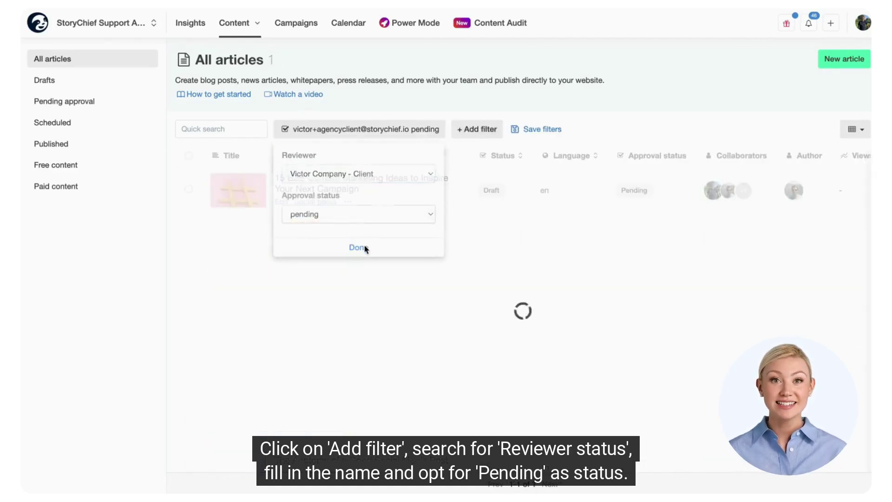
left_click(529, 128)
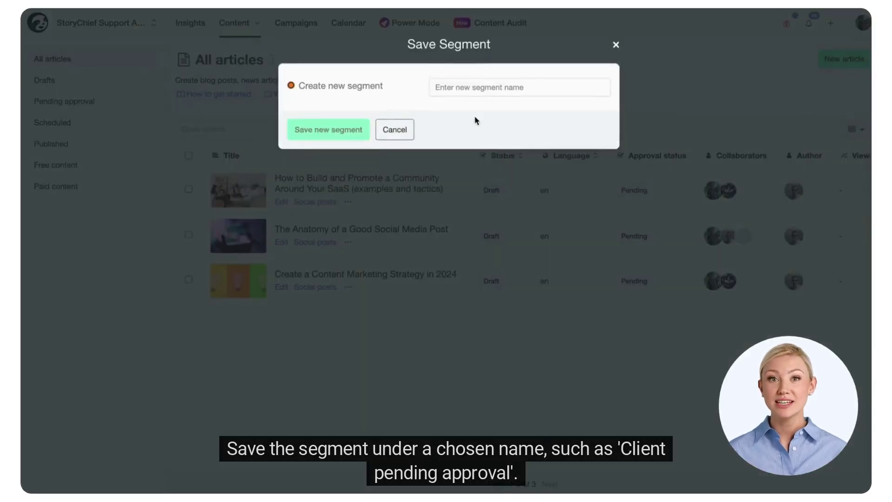
- Name the new segment 'Client pending approval' and save it
left_click(470, 92)
type("Client pending approval")
left_click(362, 126)
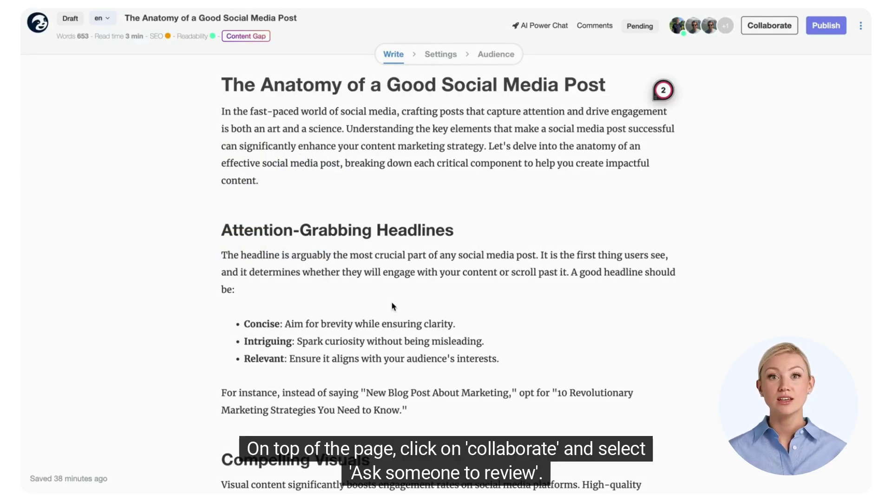
- Request review and approval of the article from the client and a pasted external e-mail address
left_click(760, 26)
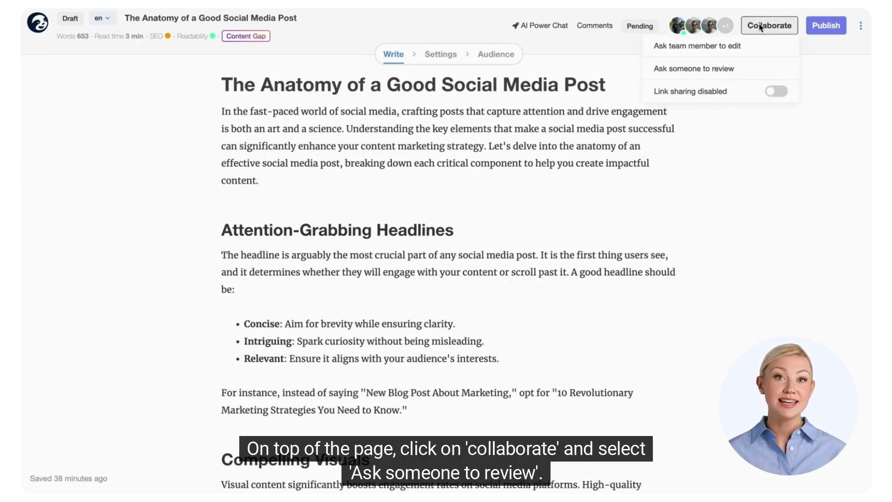
left_click(739, 69)
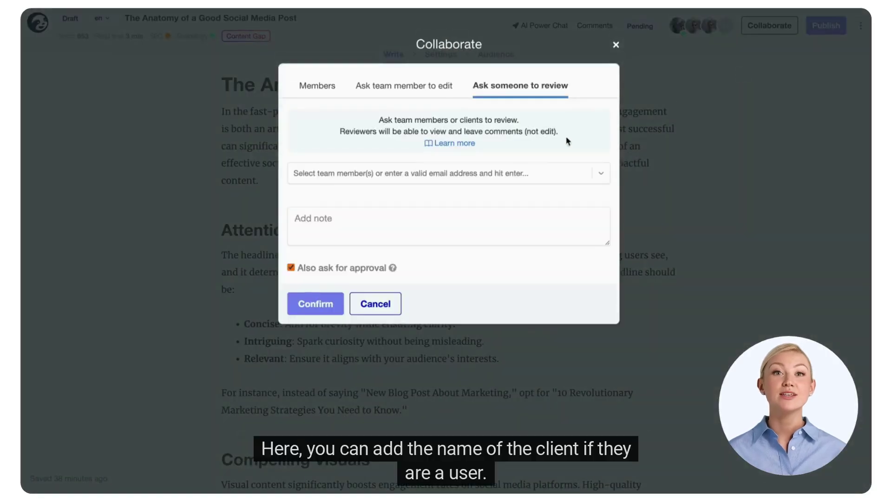
left_click(510, 173)
left_click(398, 341)
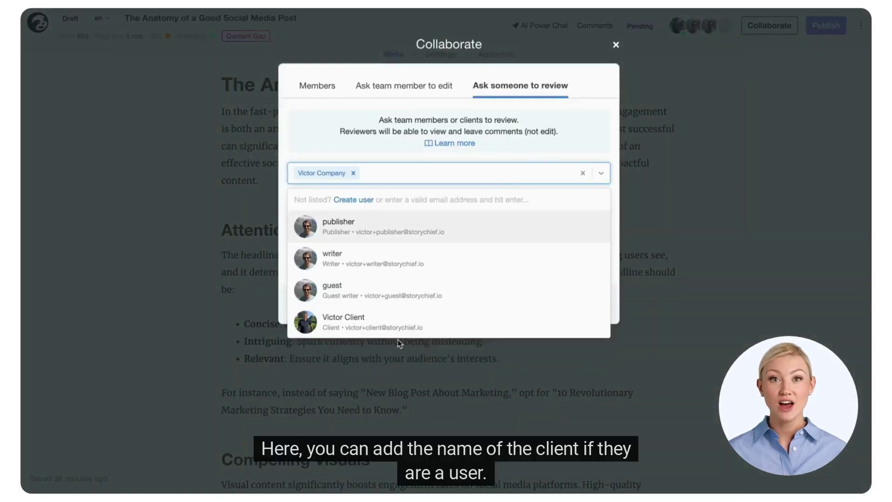
key("ctrl+v")
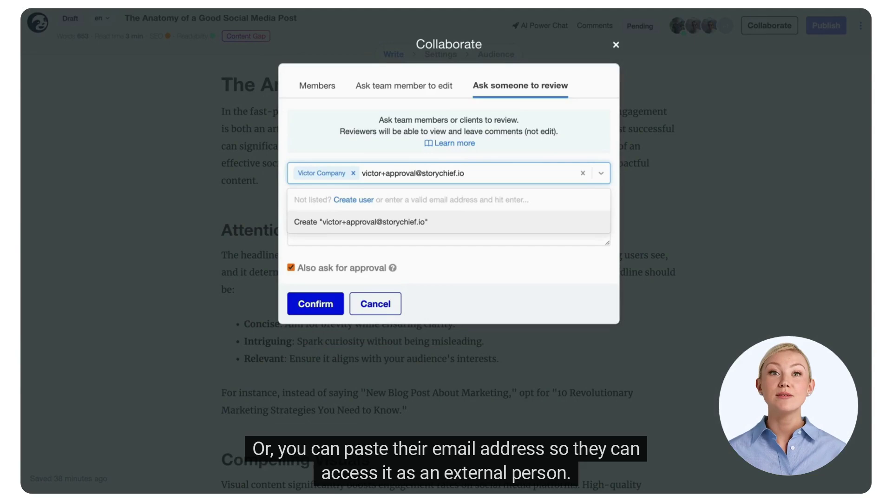
left_click(400, 232)
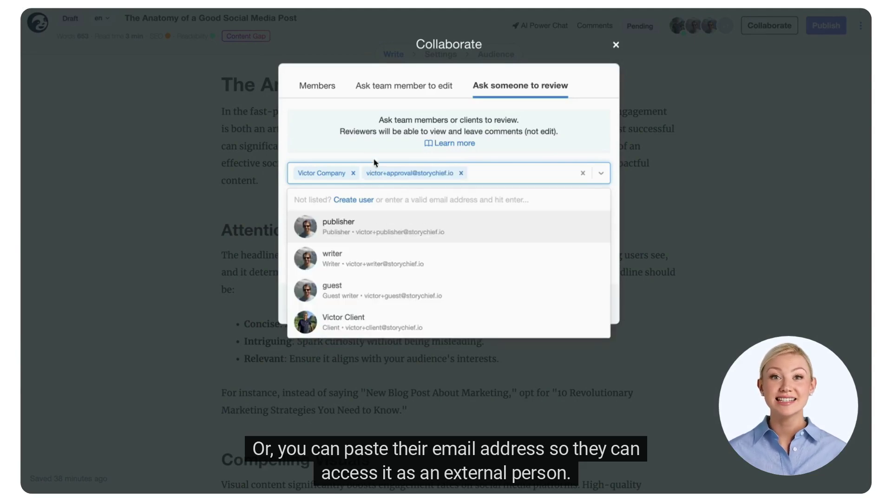
left_click(365, 147)
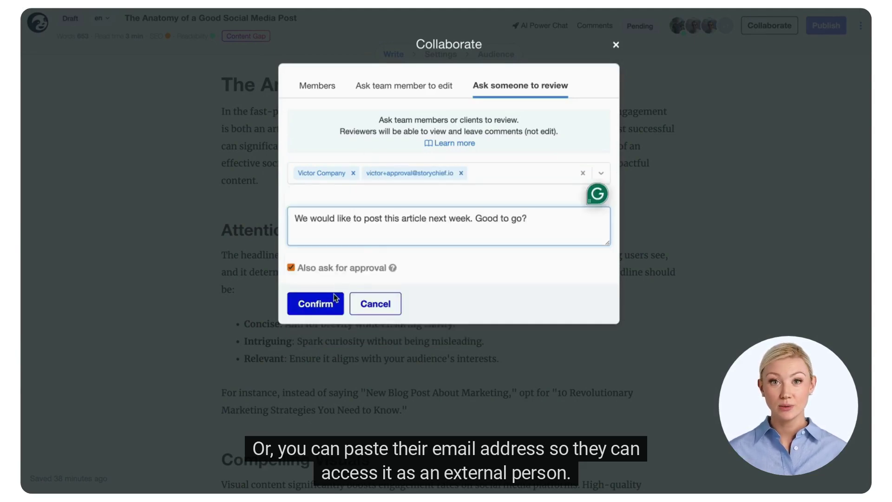
left_click(335, 299)
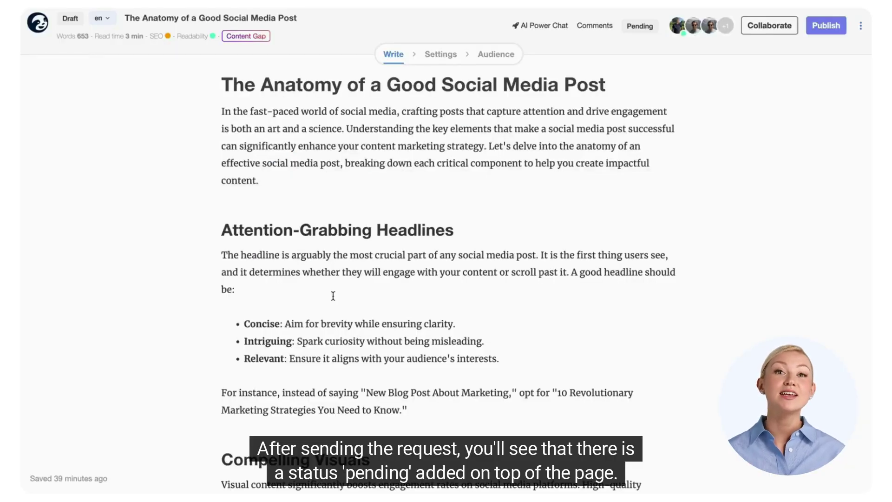
- Show the pending reviews, expand the client's request history, and open its options menu
left_click(640, 26)
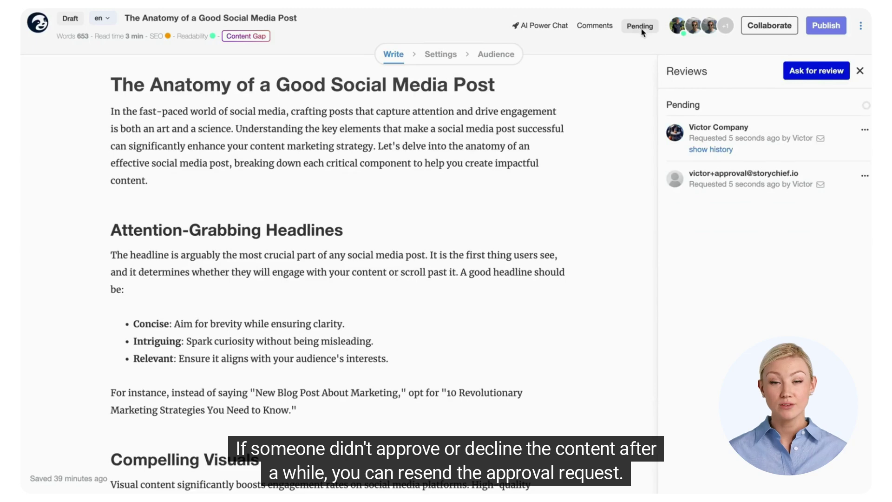
left_click(728, 149)
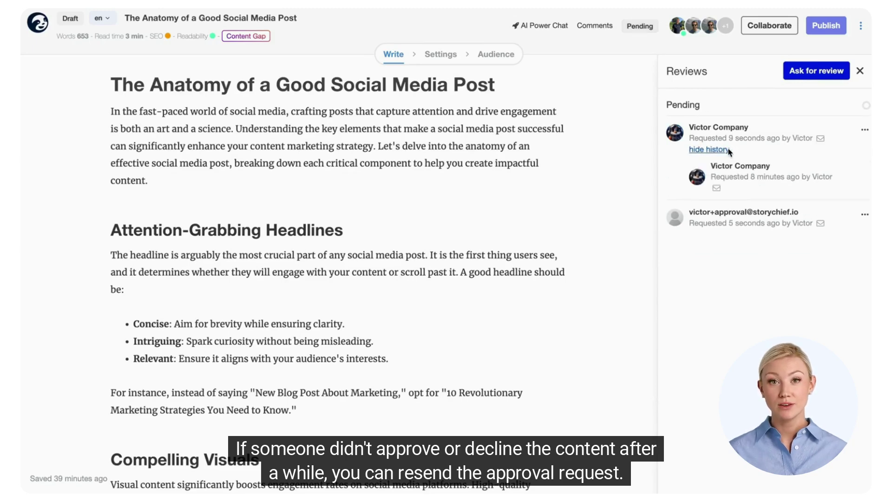
left_click(864, 130)
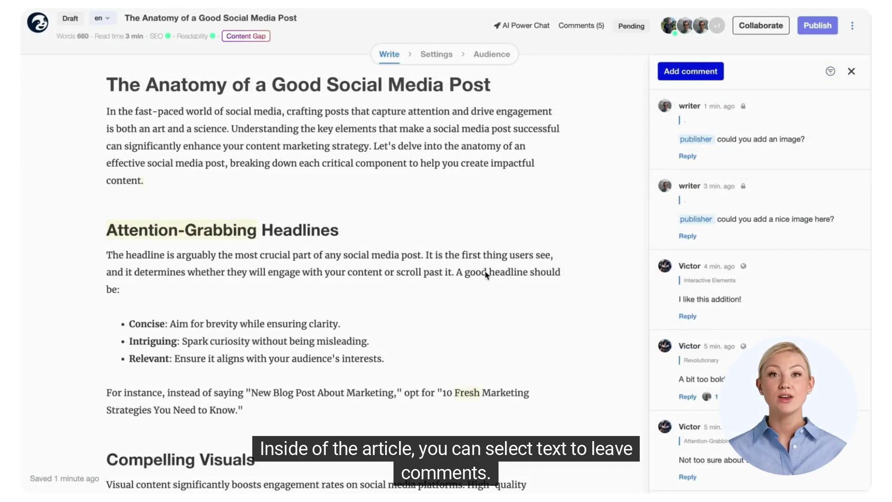
- Resolve the writer's image-request comment in the Comments panel and open the comment filter options
left_click(486, 274)
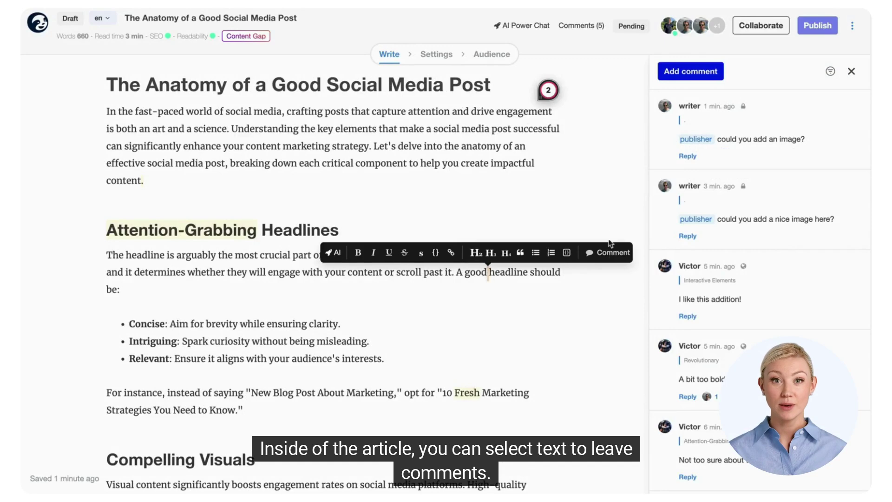
left_click(606, 216)
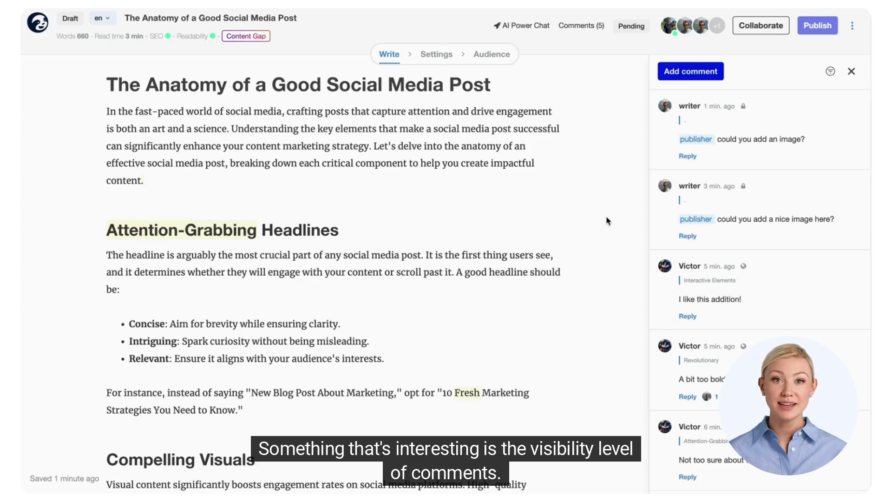
mouse_move(743, 269)
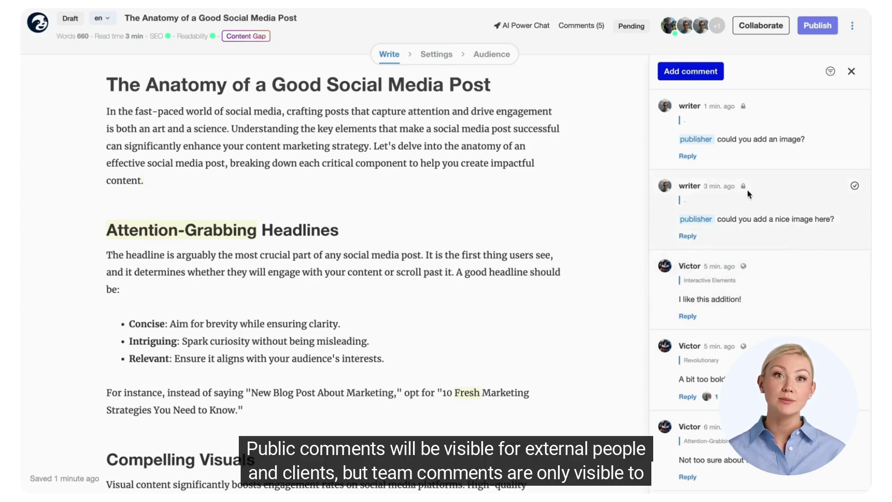
mouse_move(746, 192)
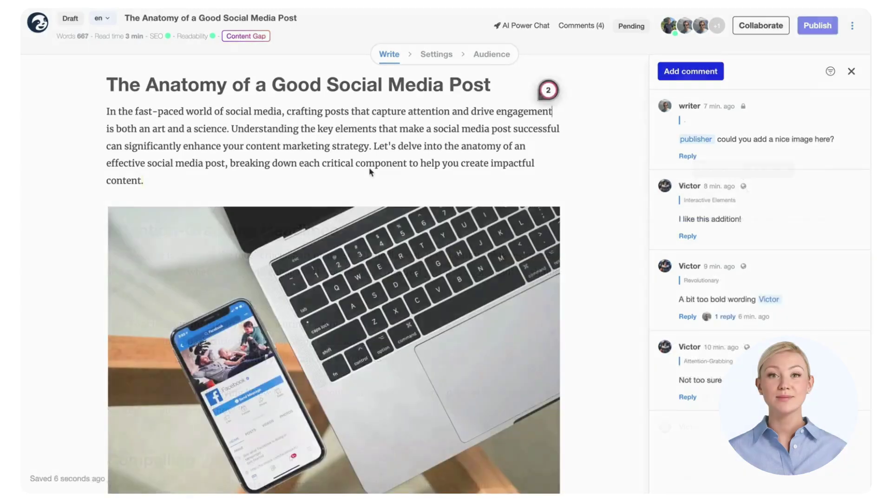
mouse_move(772, 145)
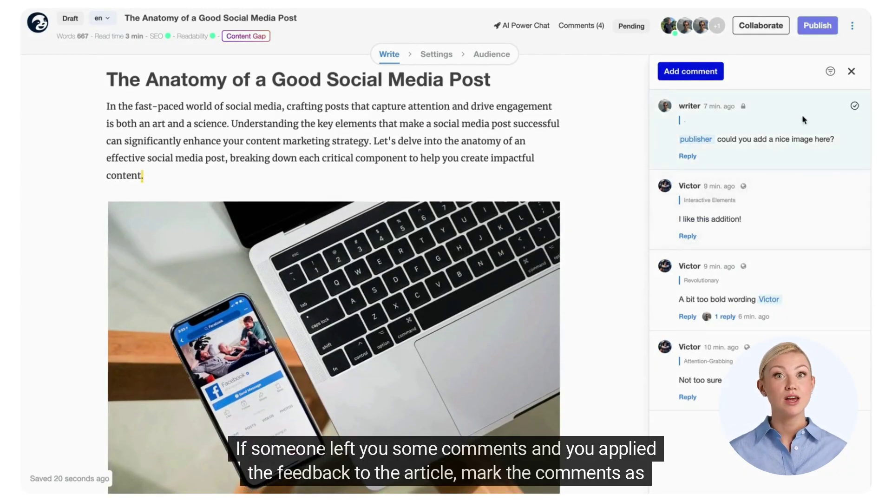
left_click(855, 107)
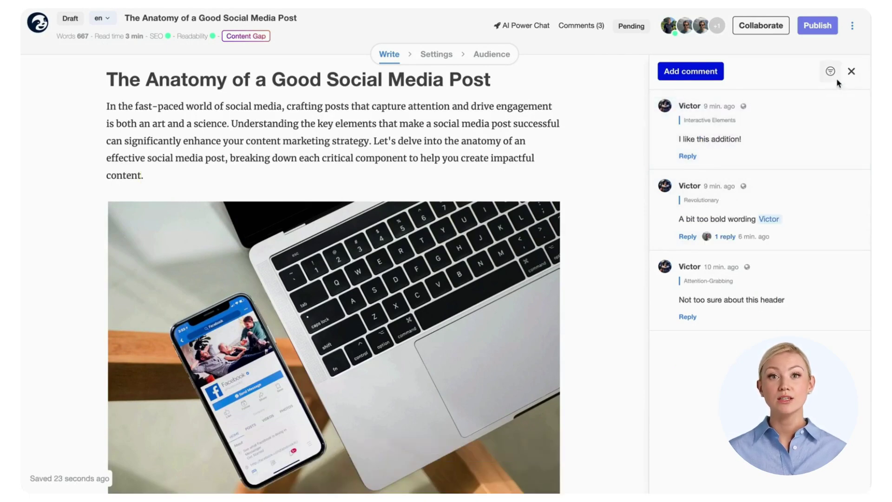
left_click(836, 78)
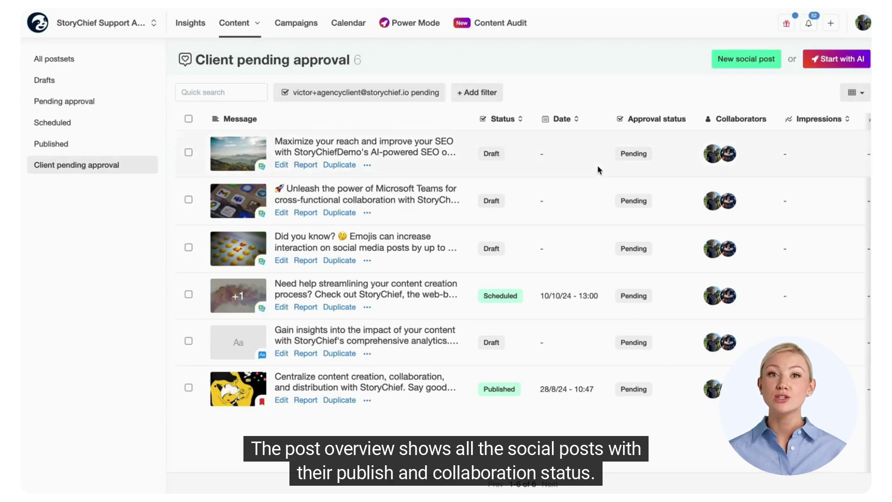
- On a client-pending post, start an 'Ask someone to review' request from Collaborate
mouse_move(502, 198)
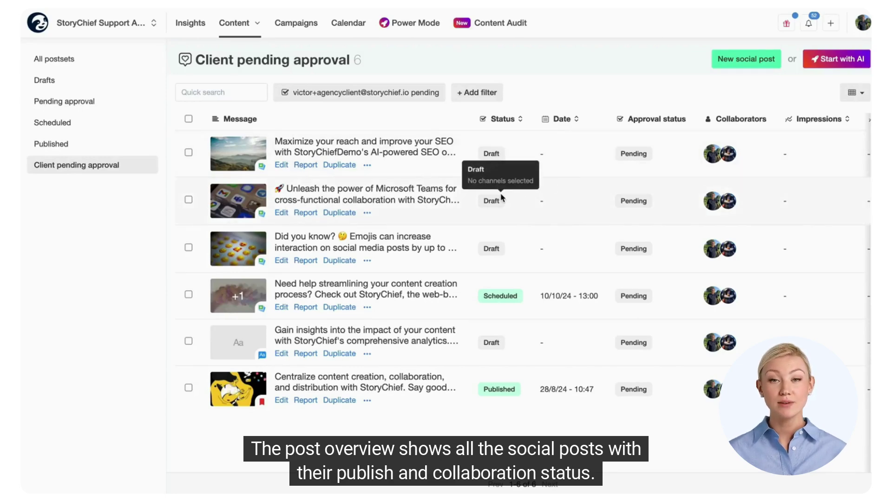
mouse_move(628, 297)
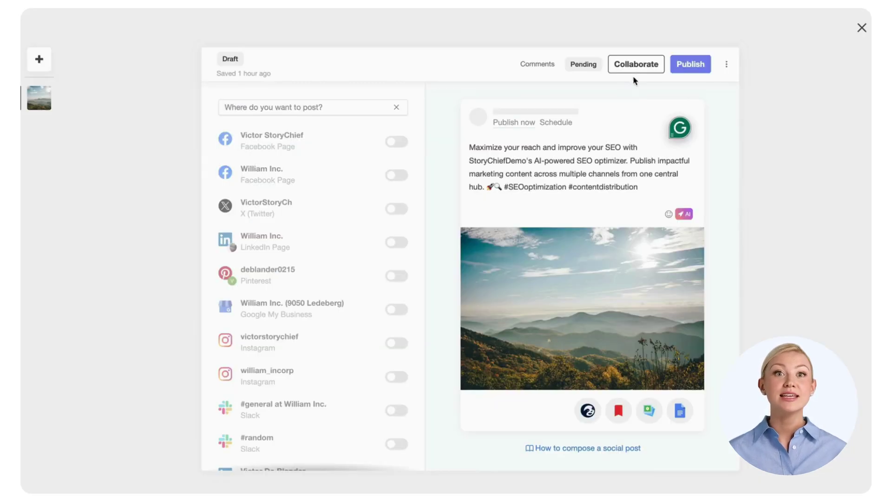
left_click(637, 70)
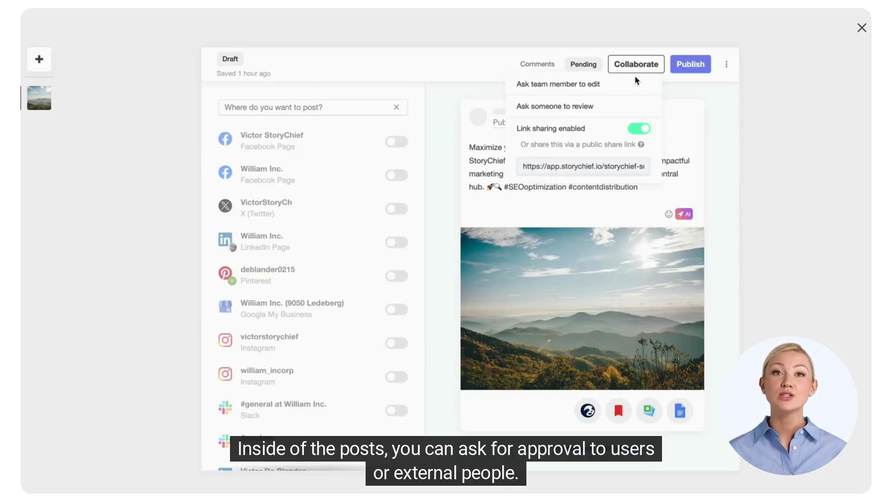
left_click(614, 106)
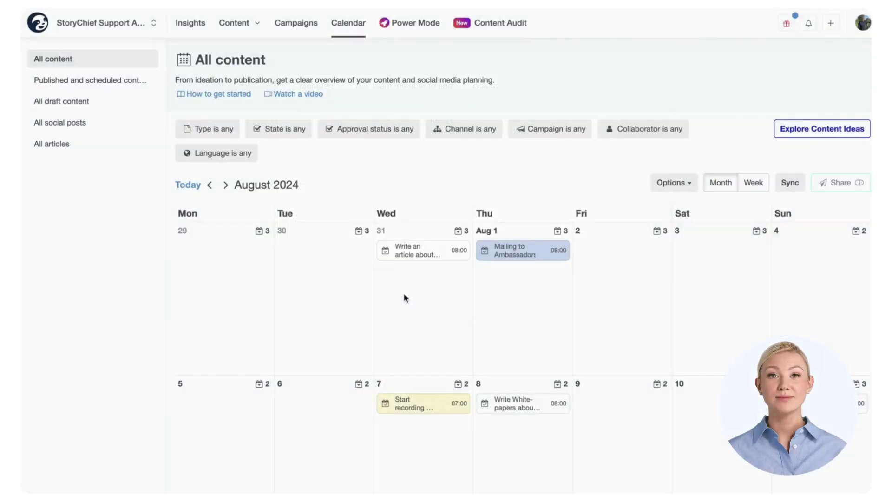
- Set the calendar's State filter to Published and apply it
scroll(405, 297, "down", 1)
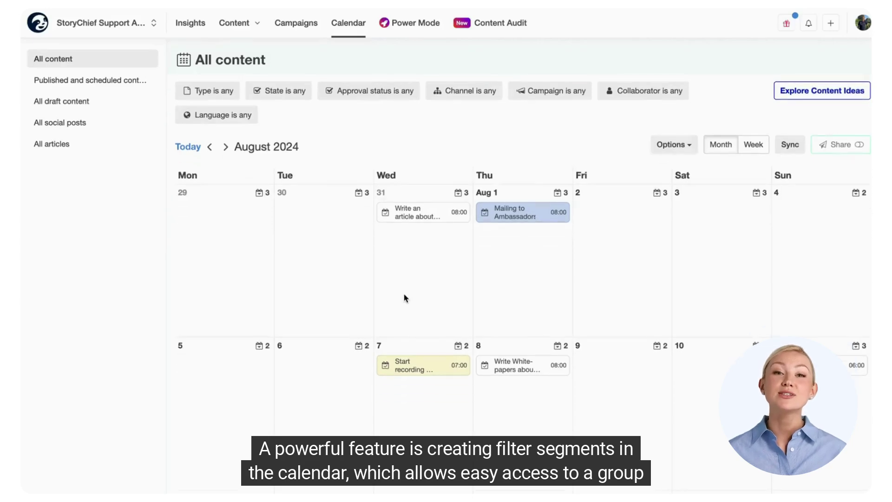
scroll(405, 297, "up", 1)
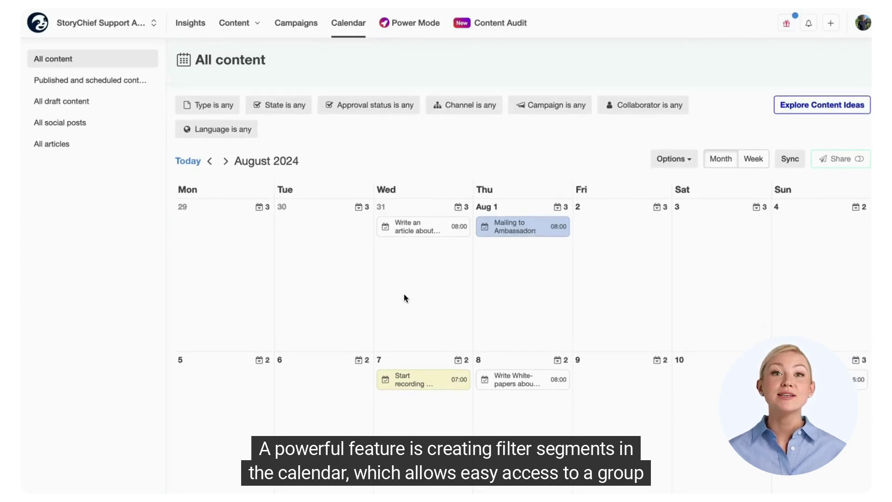
mouse_move(402, 295)
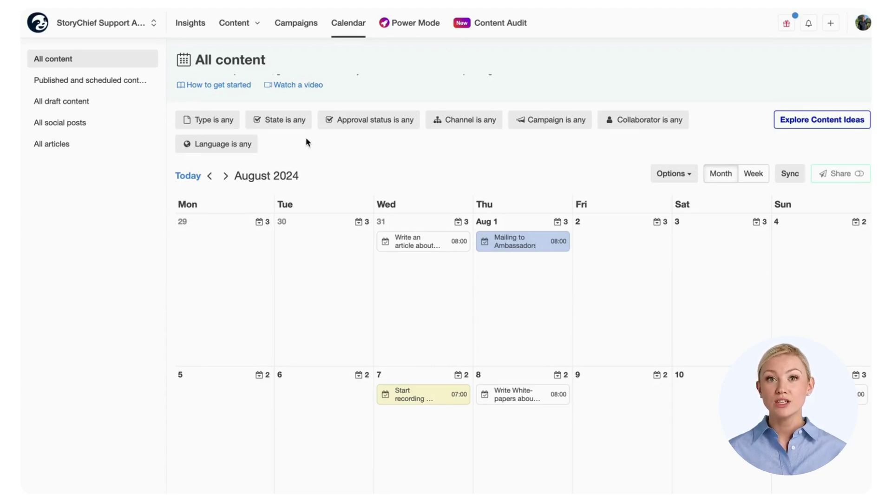
left_click(299, 122)
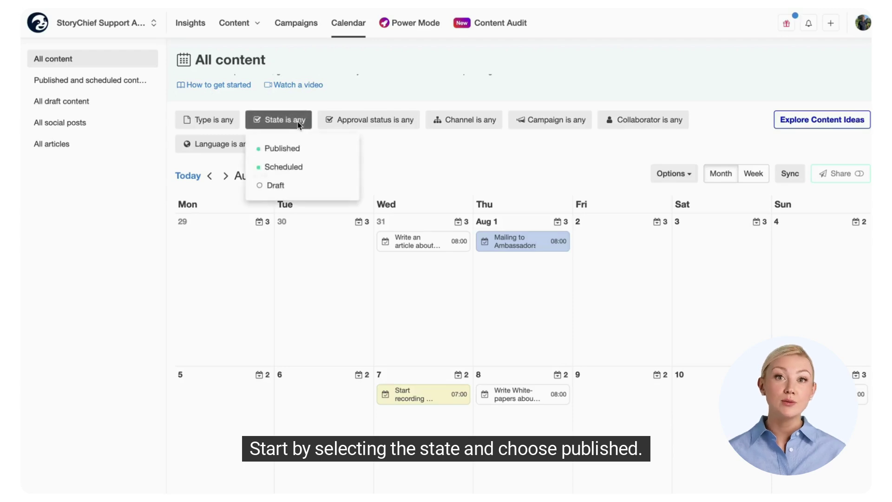
left_click(302, 147)
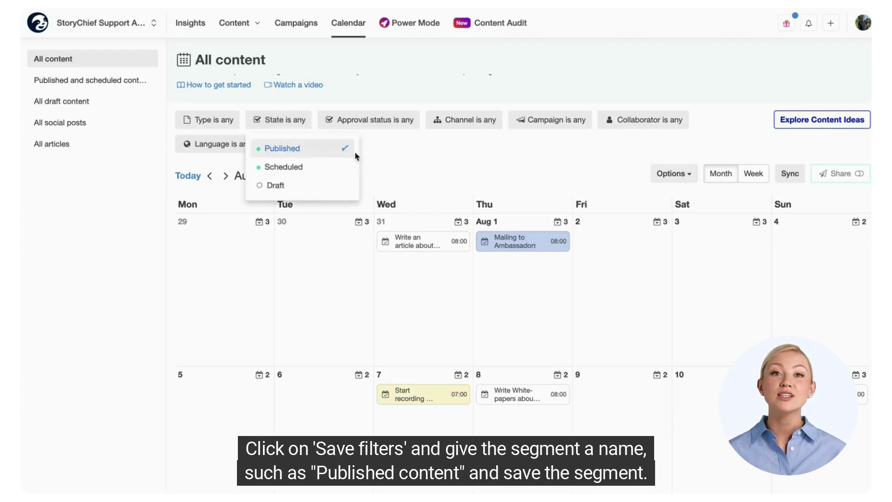
left_click(424, 159)
- Save the current filters as a new segment named 'Published content'
left_click(314, 149)
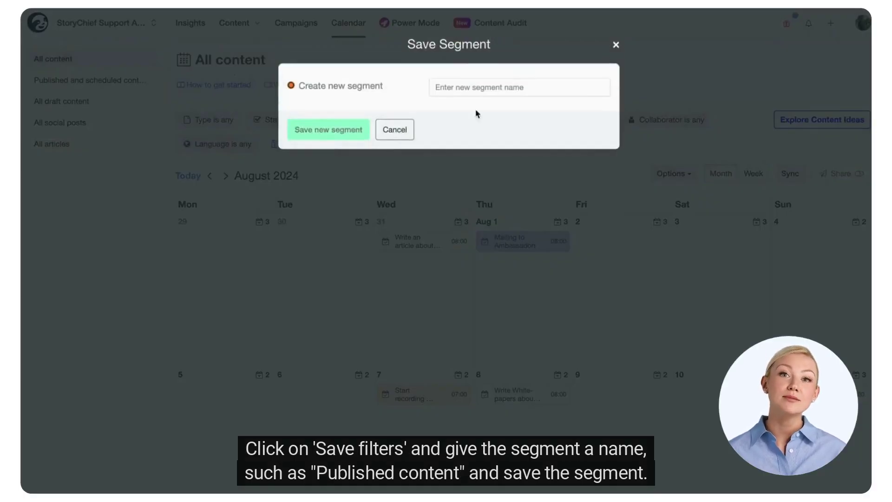
left_click(493, 93)
type("Published content")
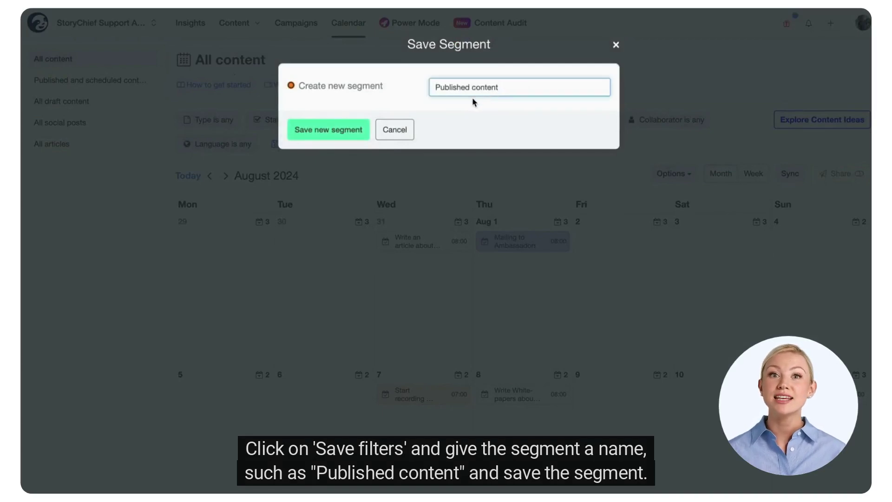
left_click(324, 130)
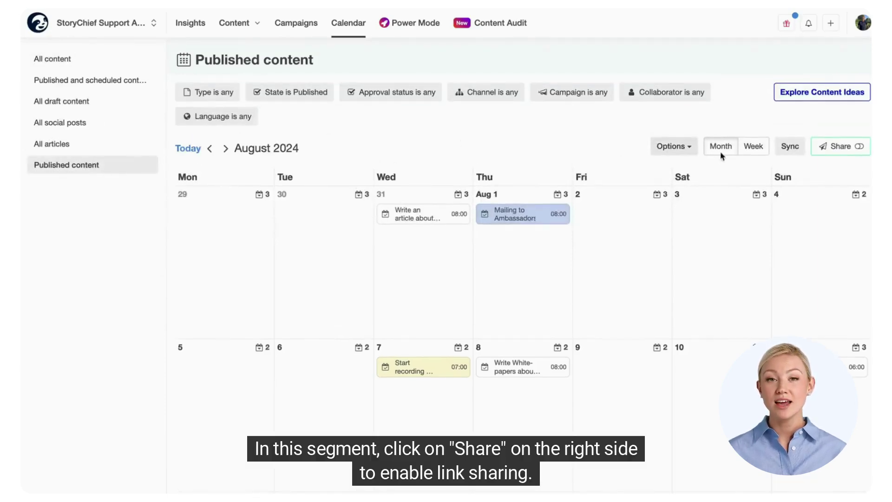
- Enable public link sharing for the Published content calendar and copy its link
left_click(841, 145)
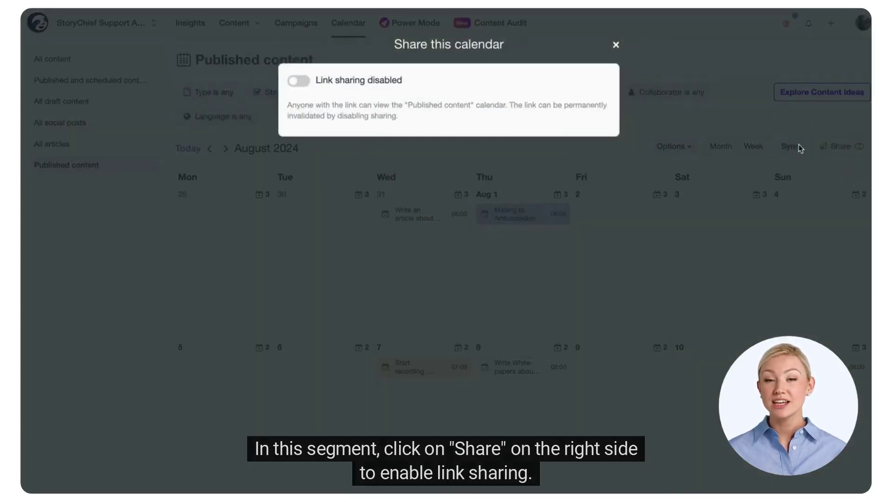
left_click(298, 82)
left_click(597, 120)
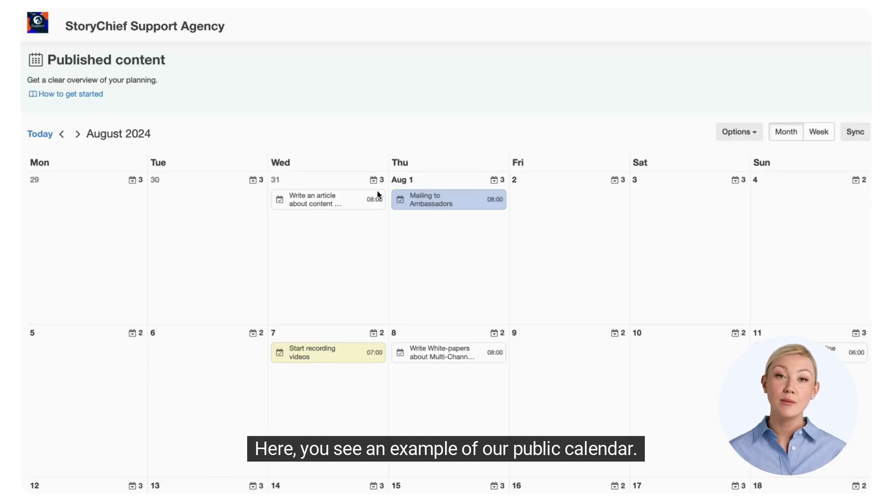
- Inspect the Aug 28 dog-training article's details, then expand day 29's collapsed multi-day events
scroll(377, 194, "down", 10)
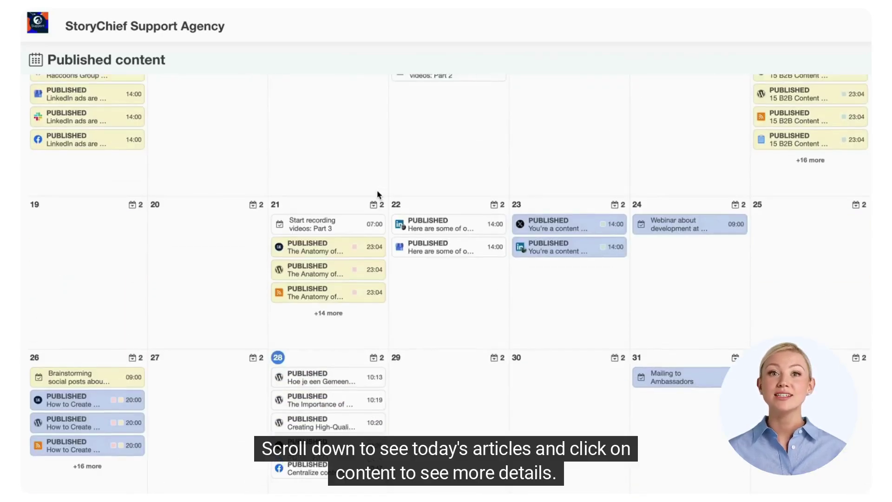
left_click(335, 404)
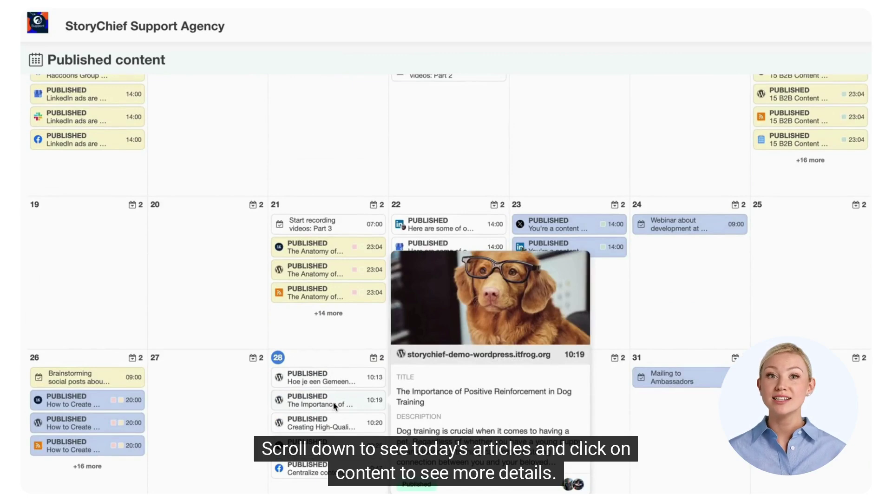
left_click(578, 267)
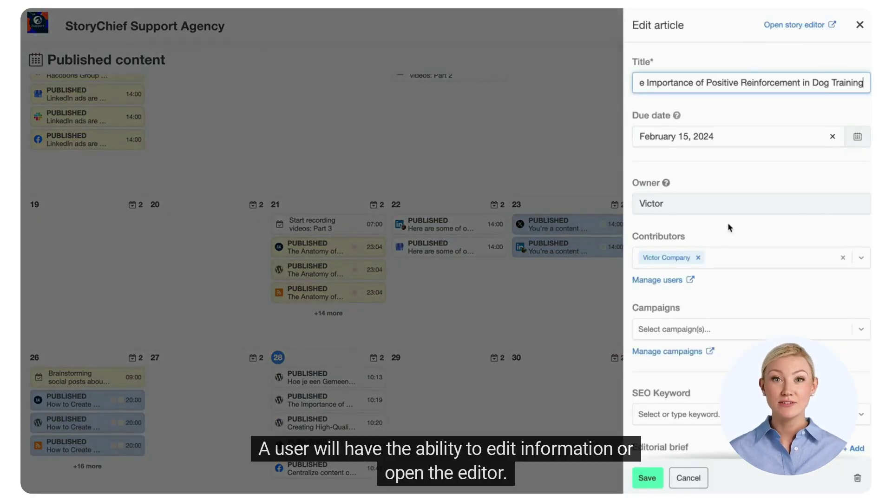
scroll(728, 222, "down", 1)
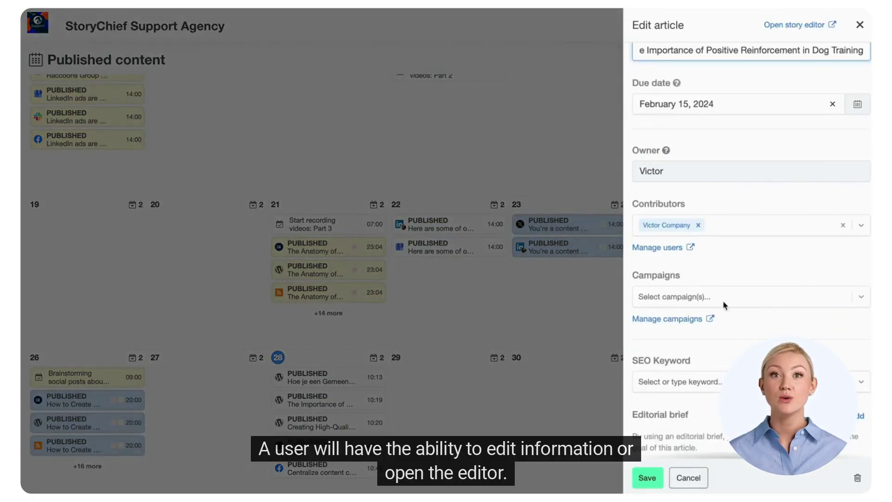
left_click(859, 25)
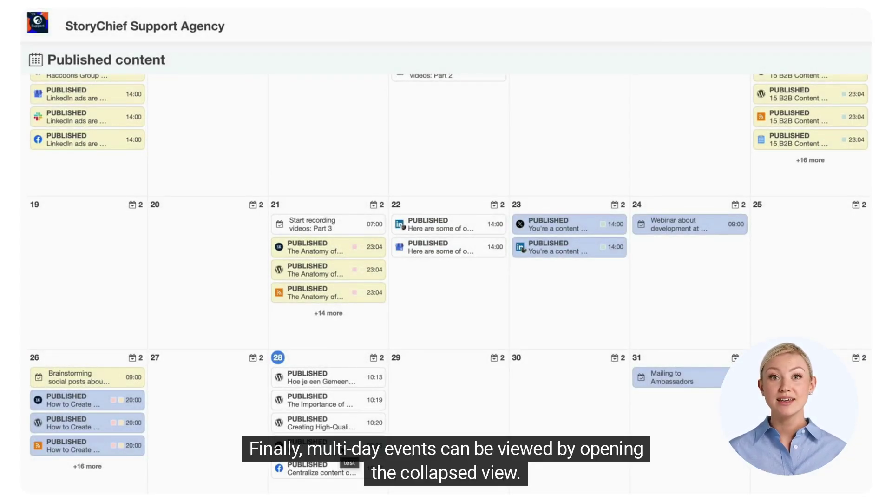
left_click(495, 358)
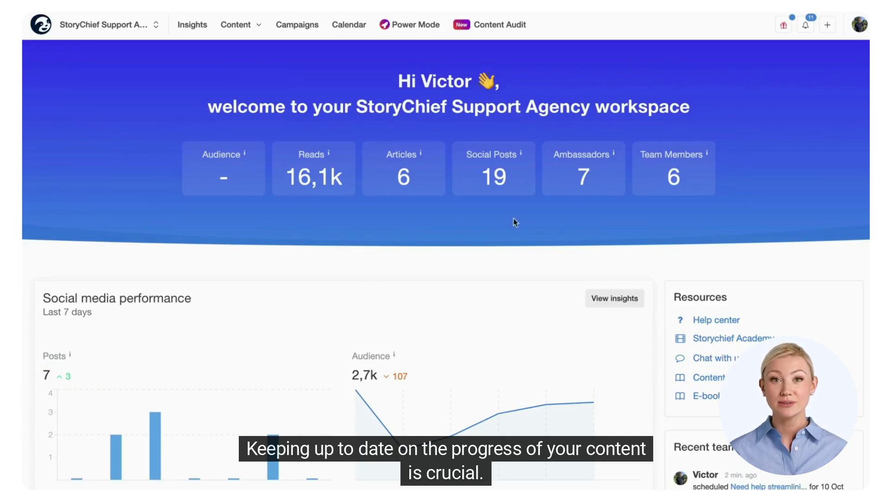
- Review the inbox notifications, mark the first one read, then mark all as read
left_click(805, 26)
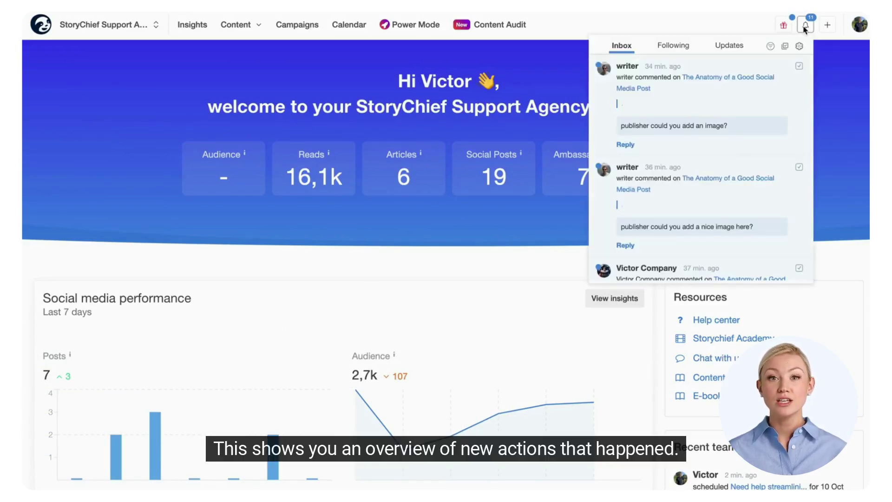
scroll(751, 118, "down", 3)
scroll(751, 119, "down", 2)
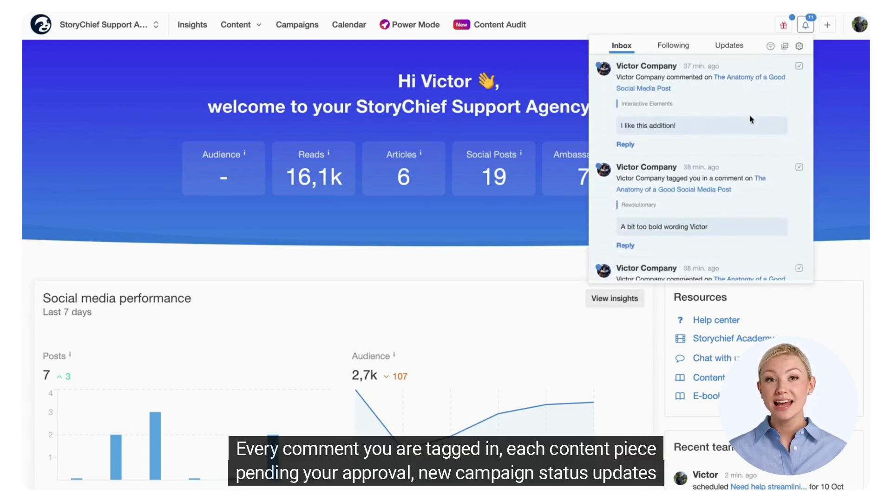
scroll(751, 119, "up", 5)
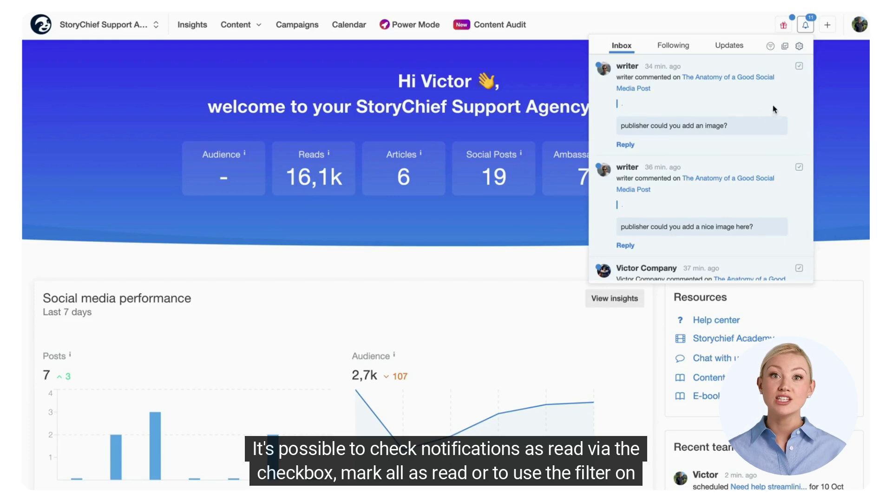
left_click(799, 68)
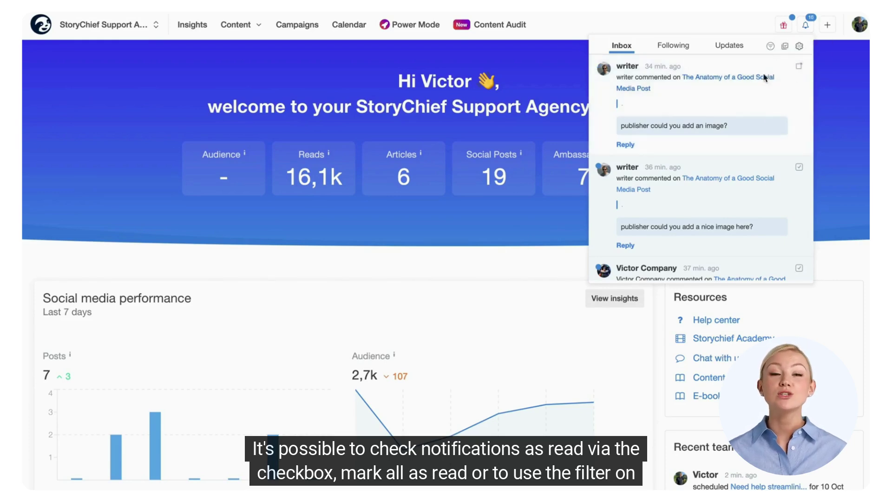
left_click(784, 45)
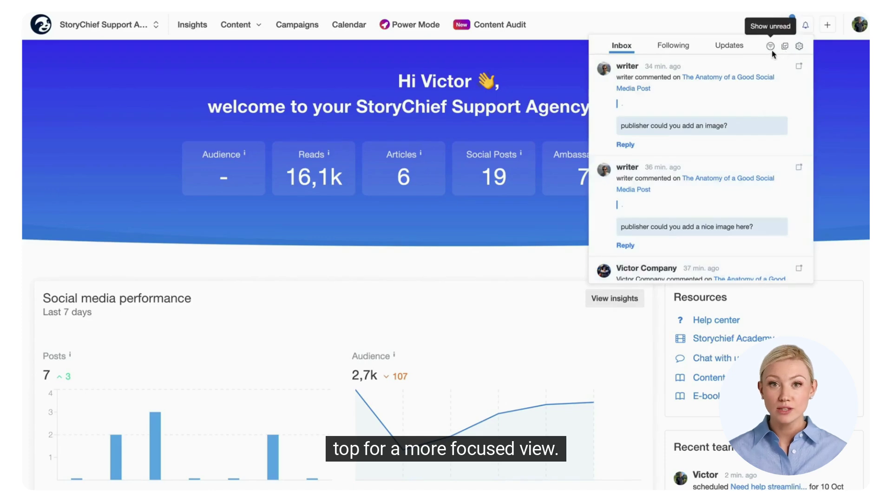
- Toggle the Show unread filter, then view the Following and Updates notification feeds
left_click(770, 46)
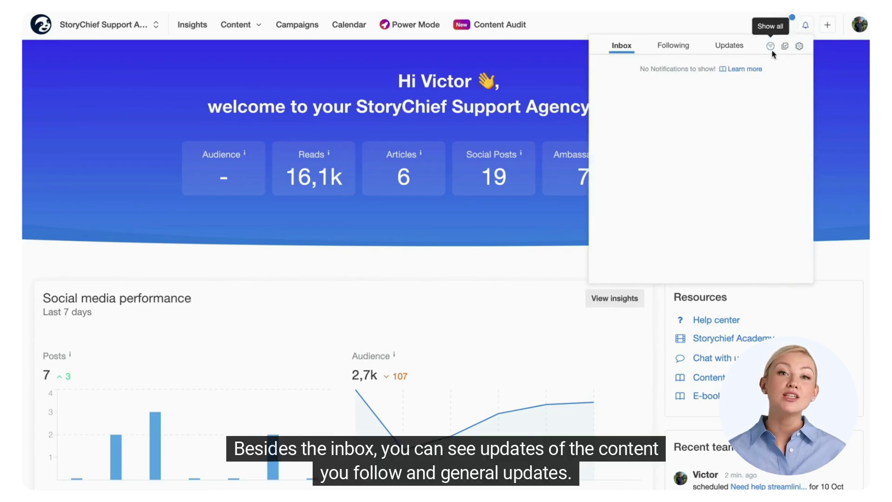
left_click(771, 47)
left_click(678, 46)
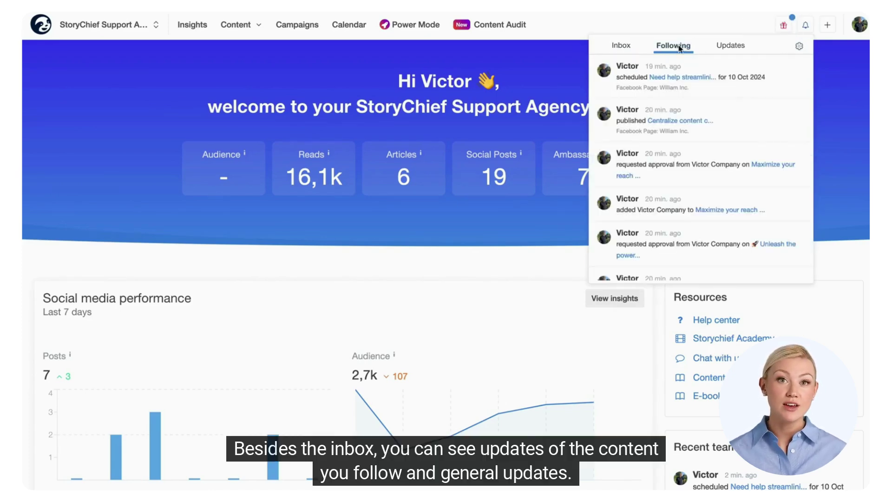
left_click(722, 45)
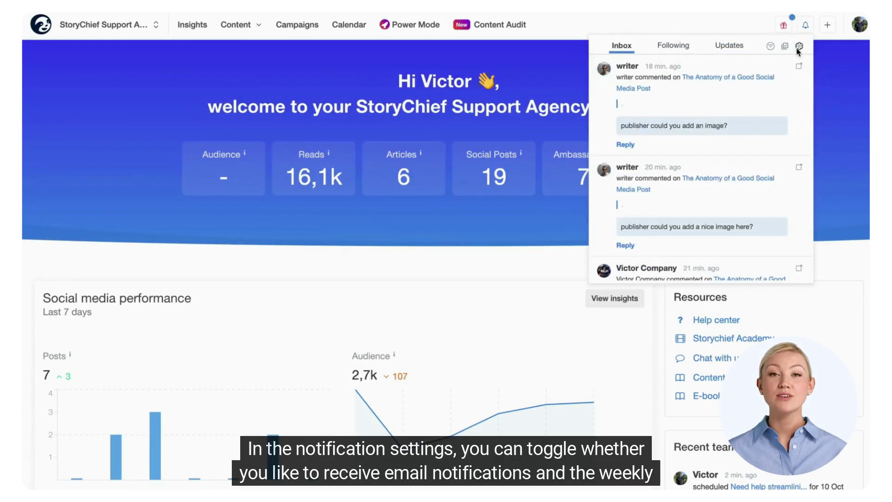
- Check the notification settings, switching the weekly digest on and back off
left_click(797, 46)
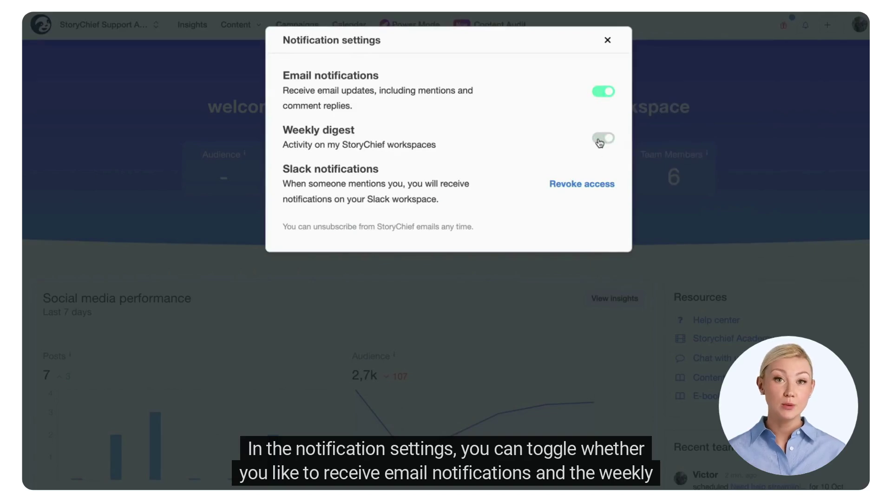
left_click(602, 138)
left_click(602, 138)
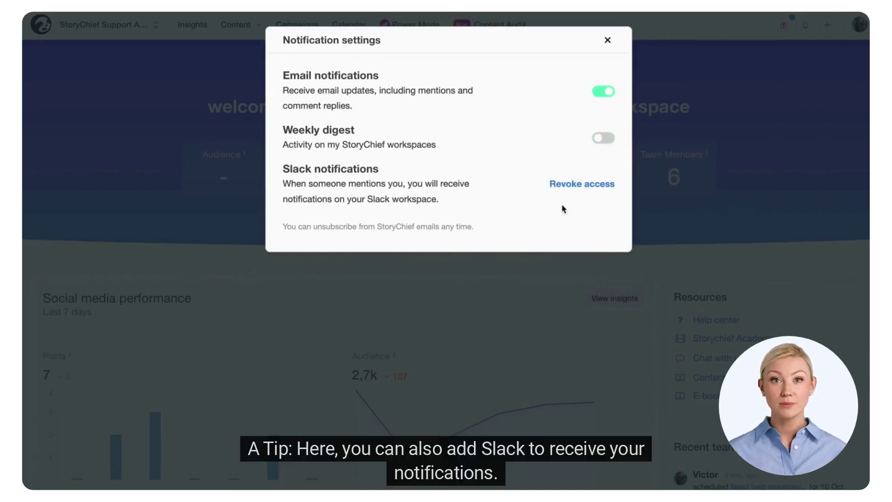